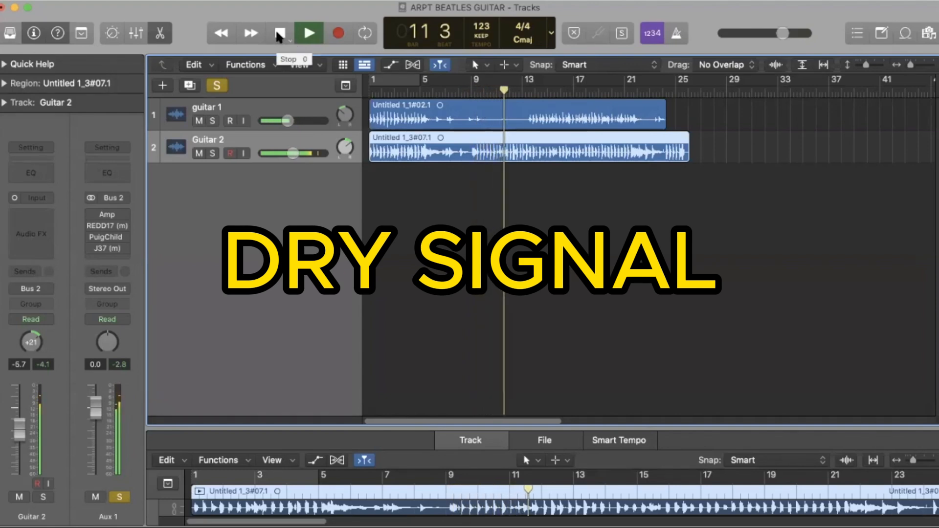
Stop playback, then switch on the Amp plug-in on the Aux 1 channel and open its settings
click(280, 33)
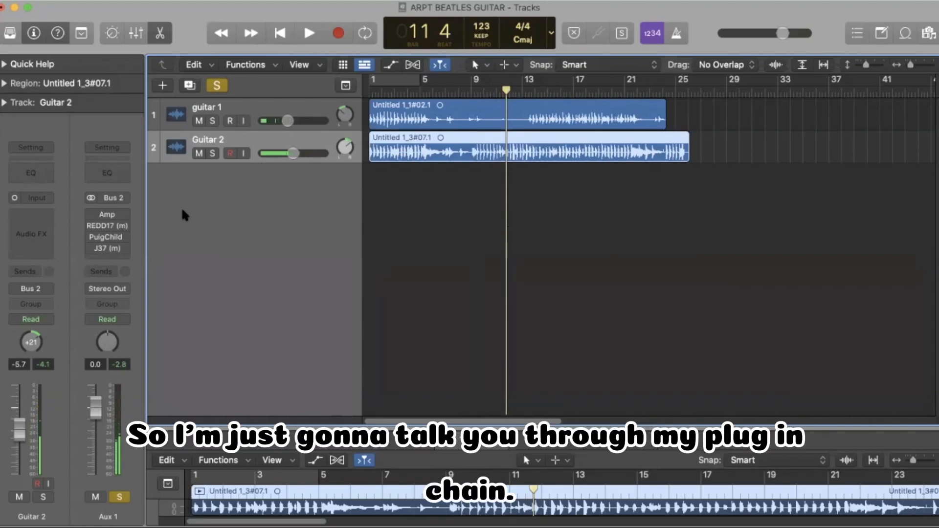
click(92, 214)
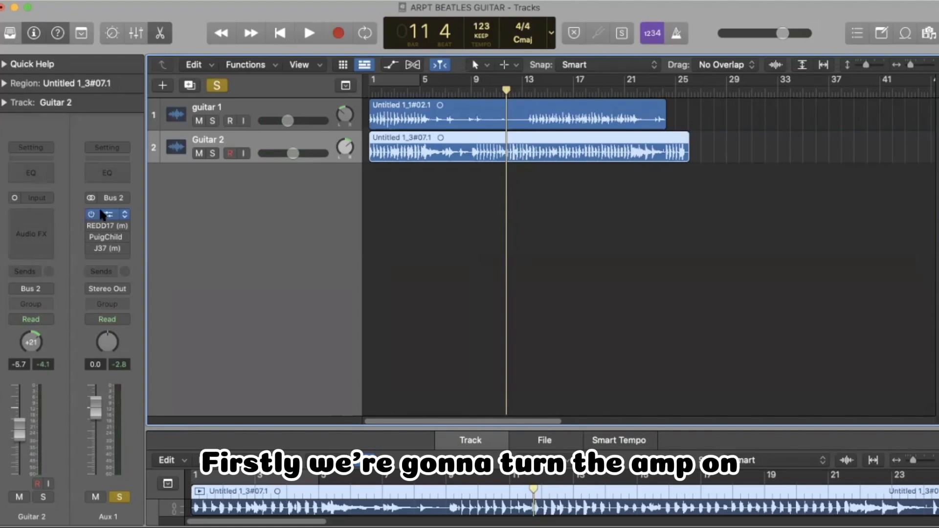
click(105, 214)
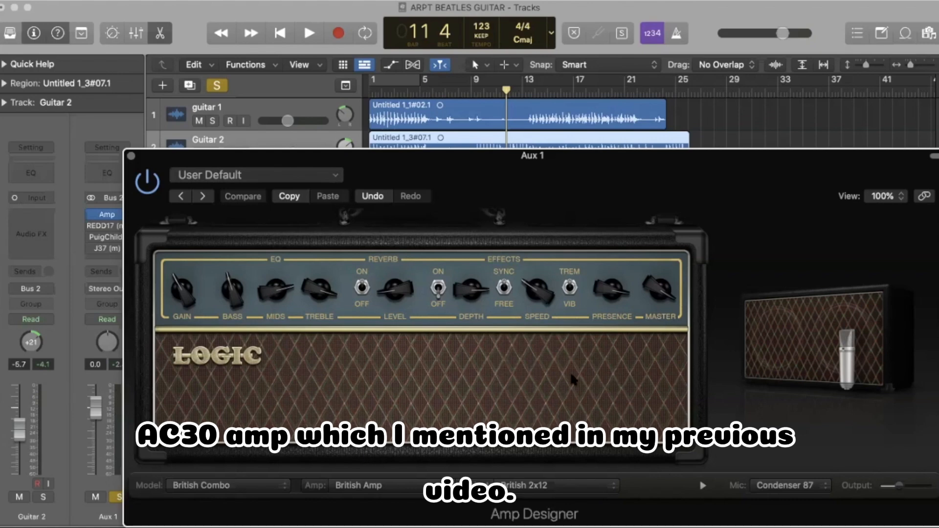
Choose Condenser 87 as the amp's virtual microphone and nudge its off-axis position slightly in front of the cabinet
mouse_move(803, 430)
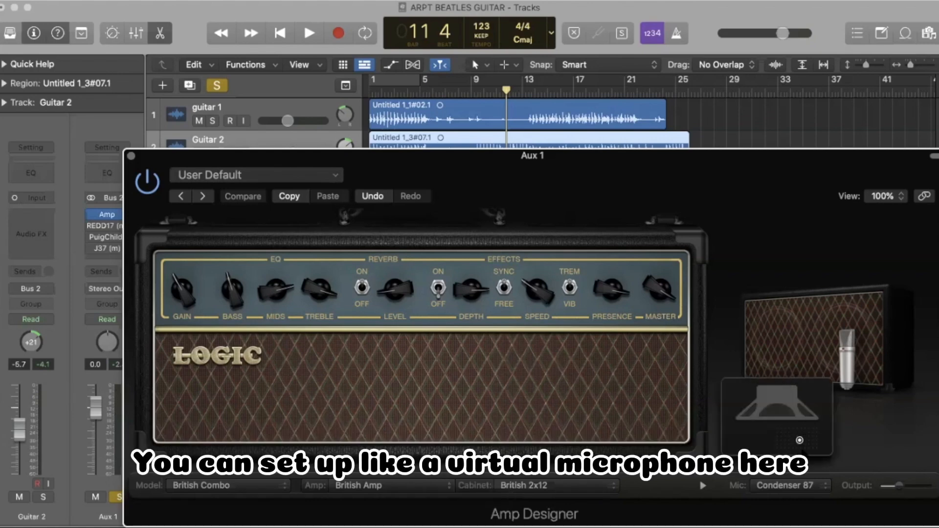
click(796, 486)
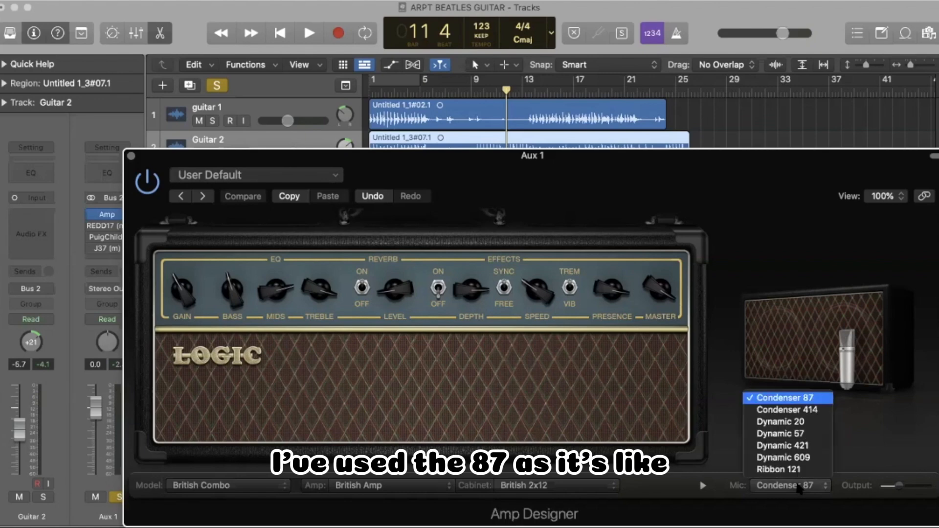
click(804, 402)
mouse_move(846, 379)
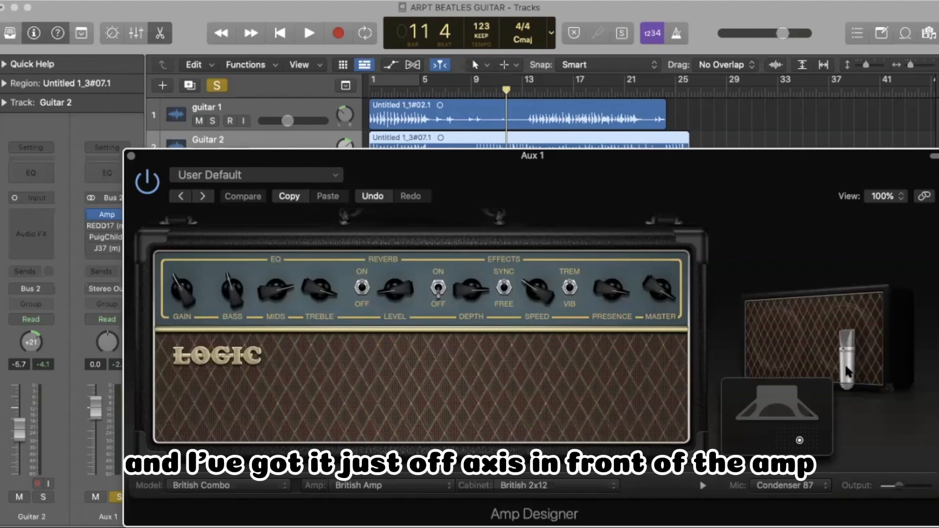
drag(800, 440, 801, 439)
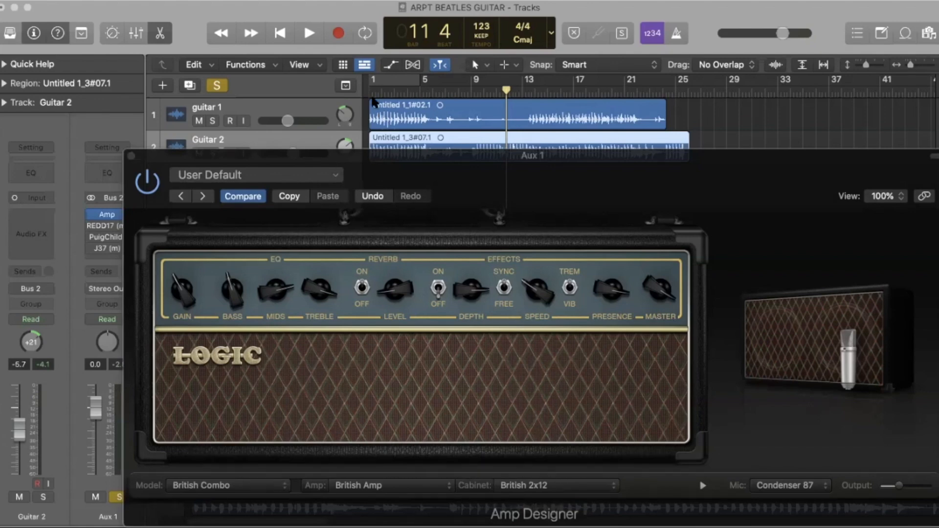
Play the guitars from the start, bypassing and re-enabling Amp Designer to compare the dry and amped sound
click(372, 100)
key(Return)
key(space)
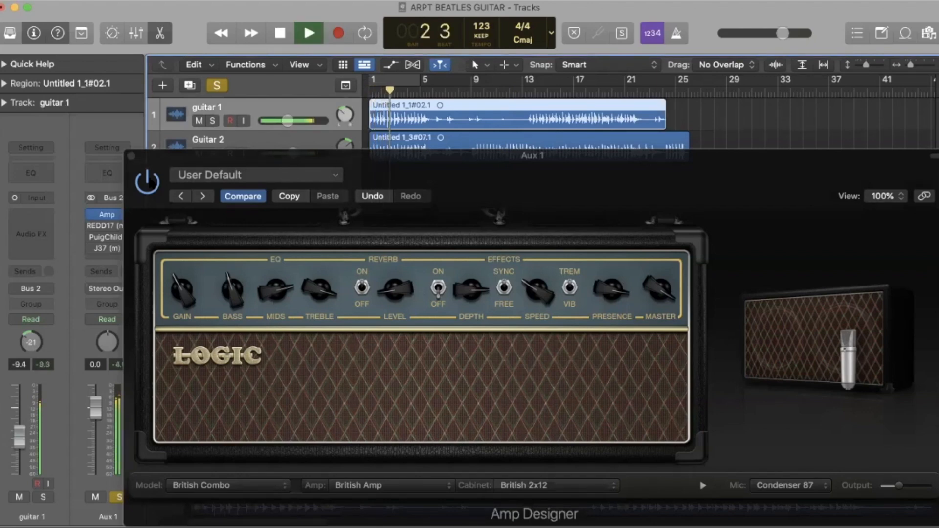
click(150, 181)
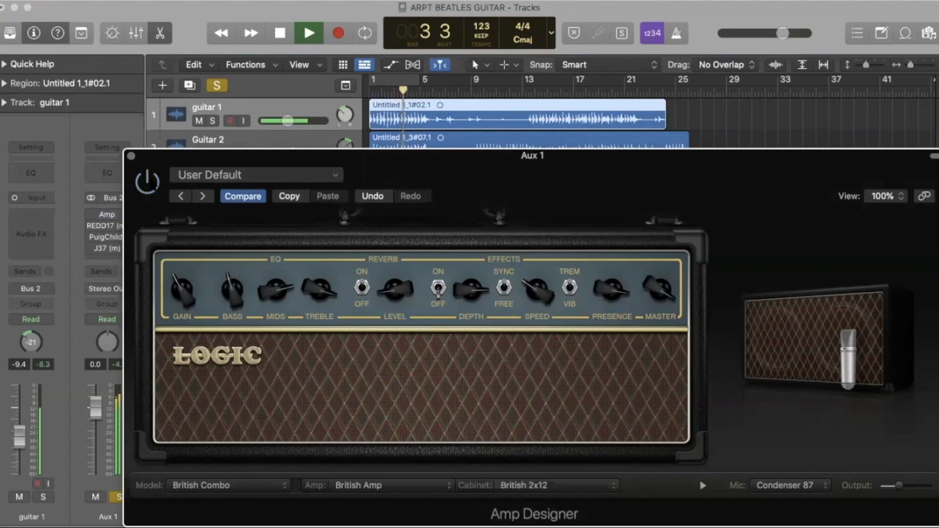
click(153, 183)
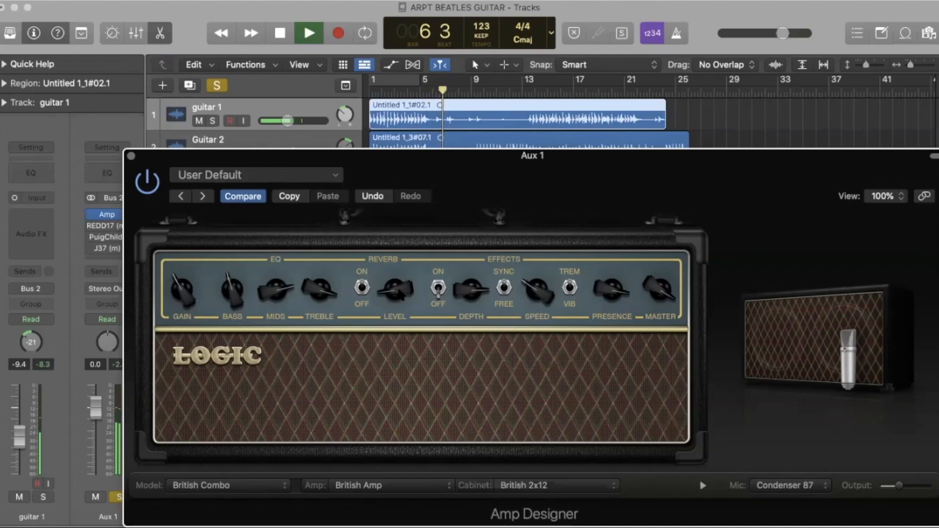
Lower the amp's reverb level, audition the result from the start of the song, and close Amp Designer
key(space)
drag(397, 293, 406, 310)
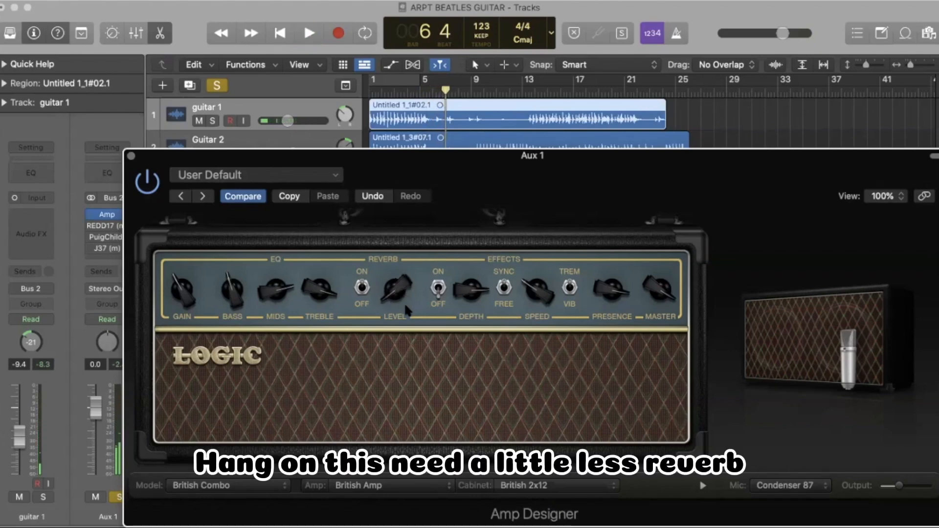
key(Return)
key(space)
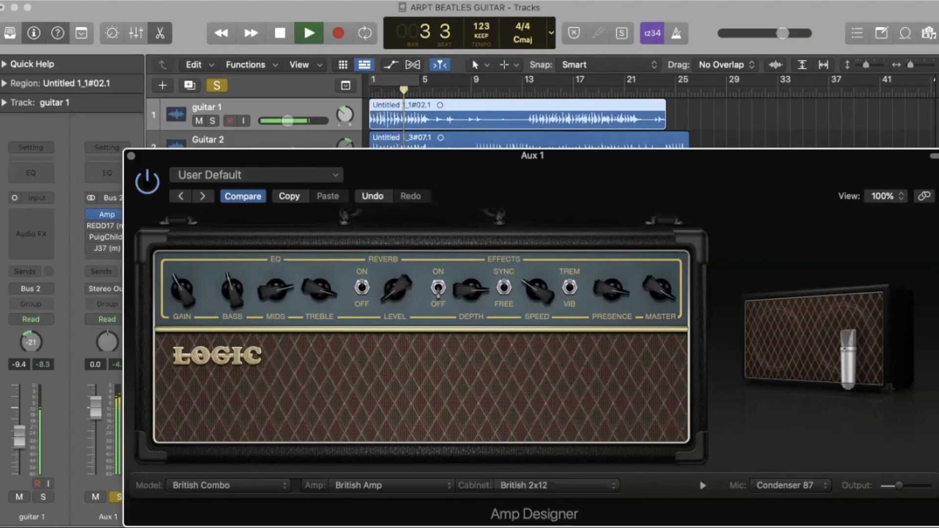
key(space)
click(131, 156)
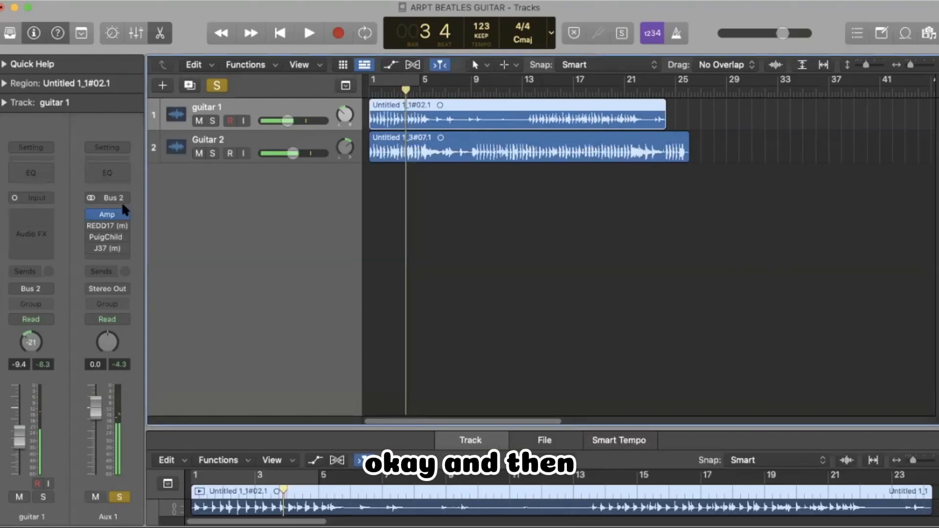
Open the REDD17 plug-in on Aux 1 and cut its Tone Low slightly
click(108, 227)
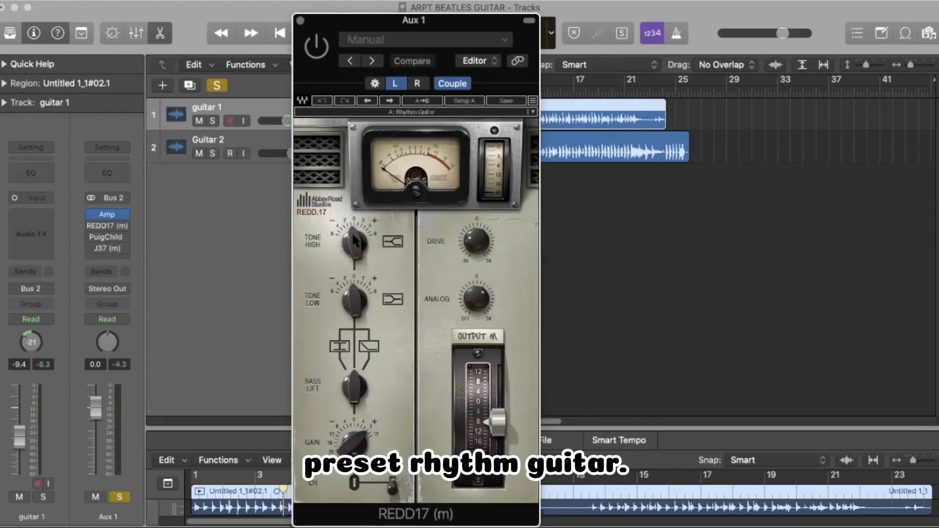
mouse_move(356, 242)
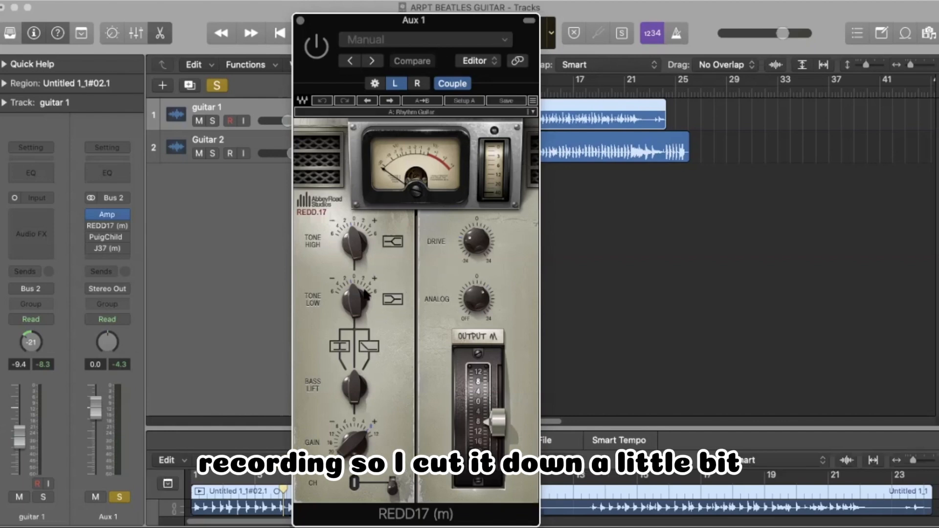
drag(359, 300, 359, 304)
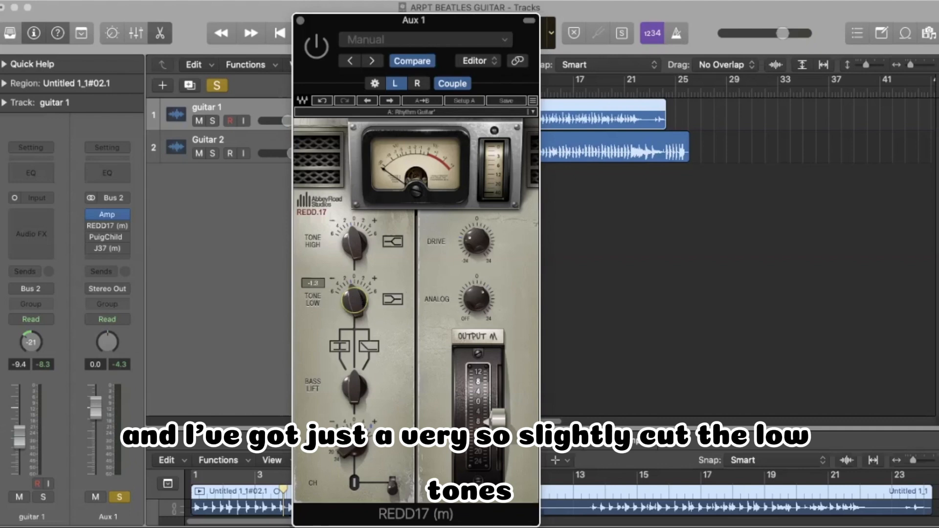
Enable REDD17 and switch its Bass Lift from off to Lift while auditioning the guitars
click(356, 387)
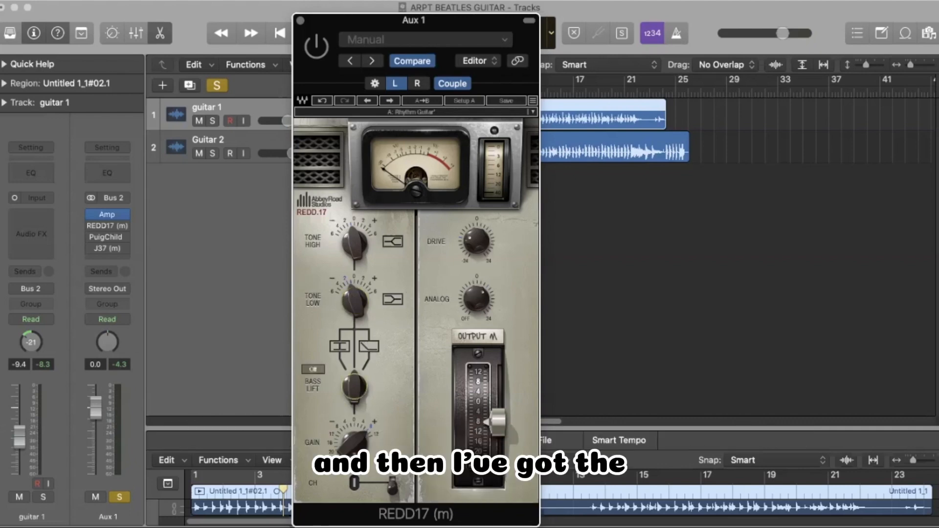
key(space)
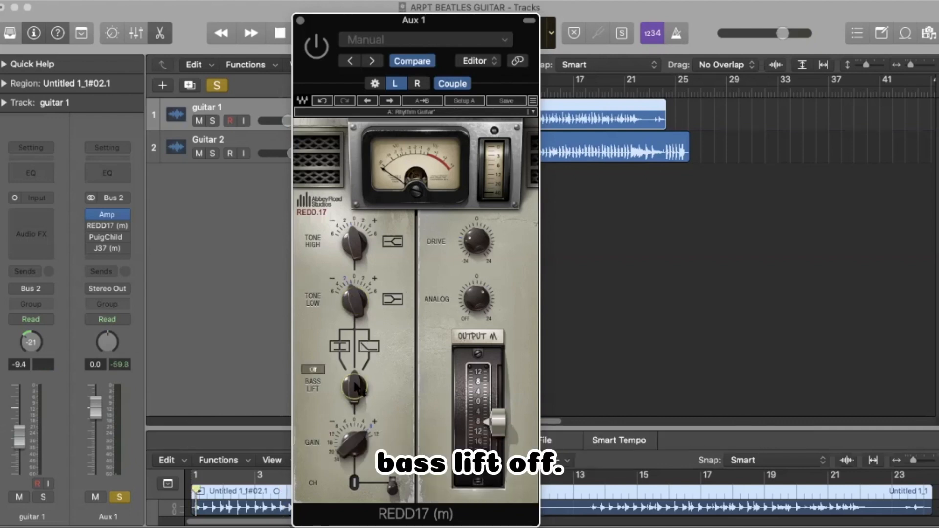
key(space)
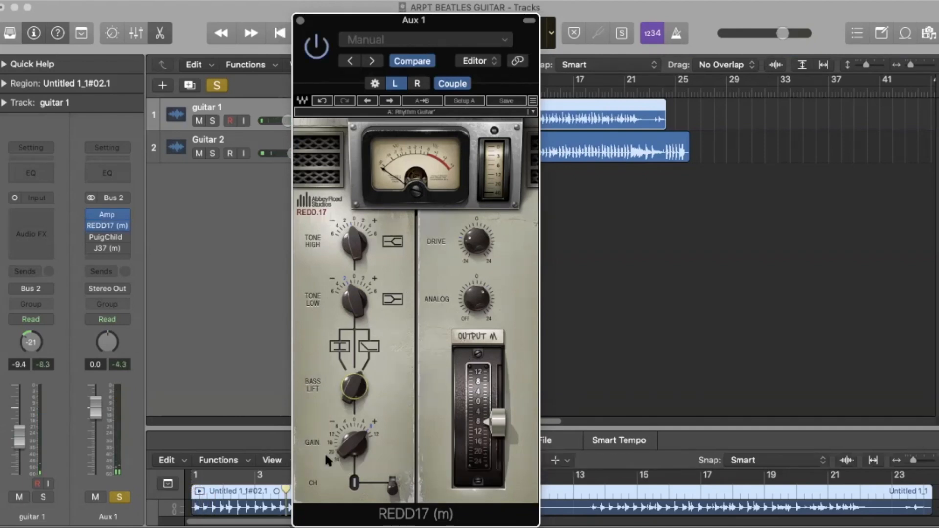
mouse_move(354, 396)
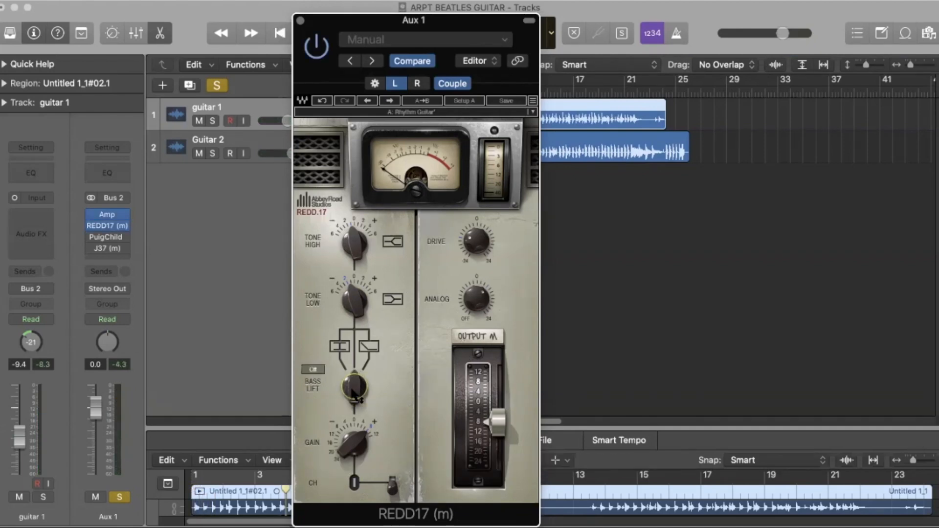
key(space)
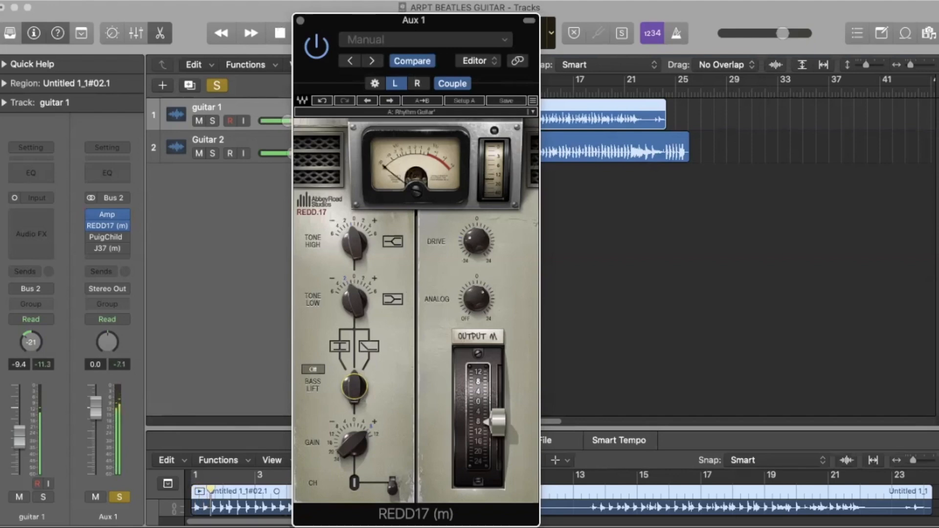
mouse_move(354, 396)
mouse_down()
mouse_move(354, 405)
mouse_move(354, 392)
mouse_up()
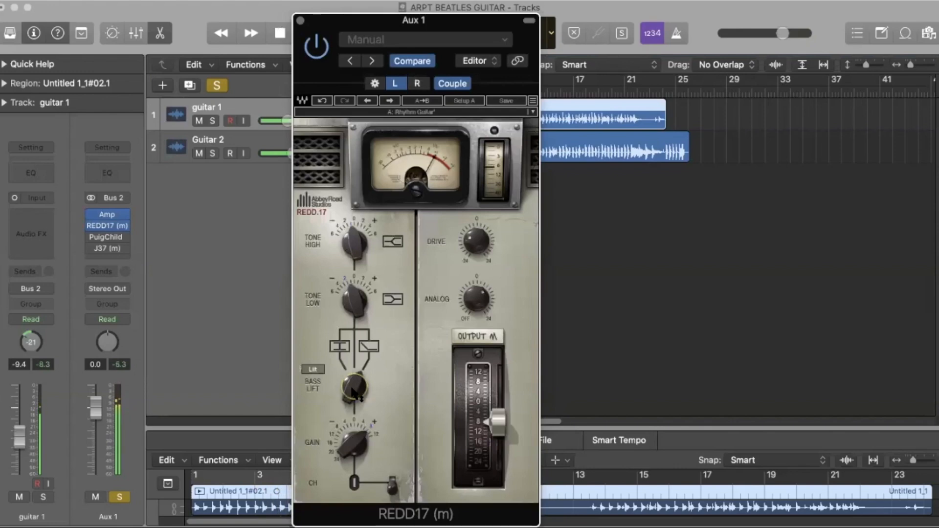
mouse_move(352, 389)
mouse_down()
mouse_move(352, 397)
mouse_move(353, 381)
mouse_up()
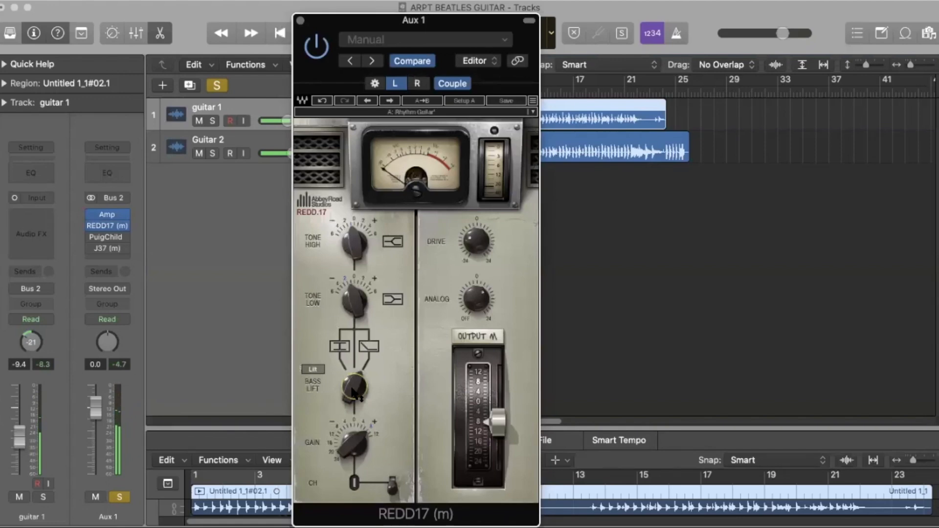
key(space)
Fine-tune the REDD17 gain and drive, and play the guitars to check the result
mouse_move(354, 445)
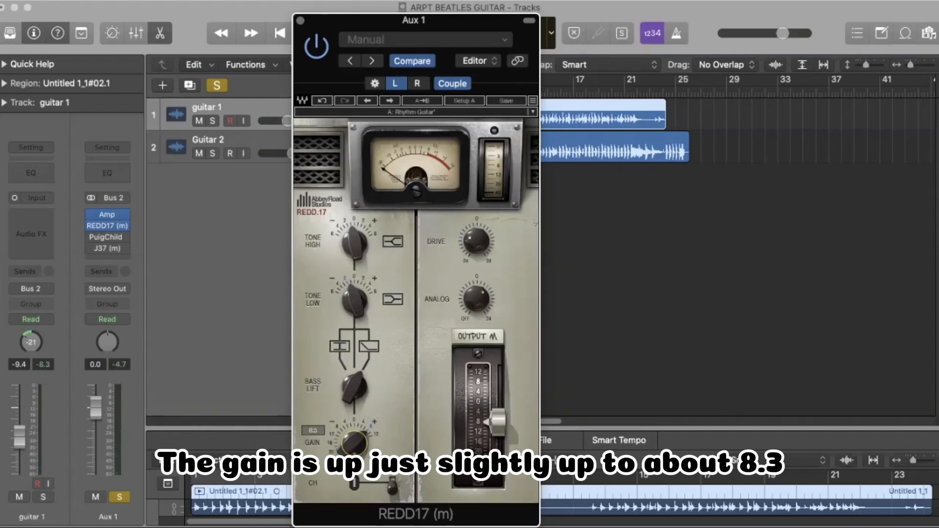
drag(357, 445, 357, 444)
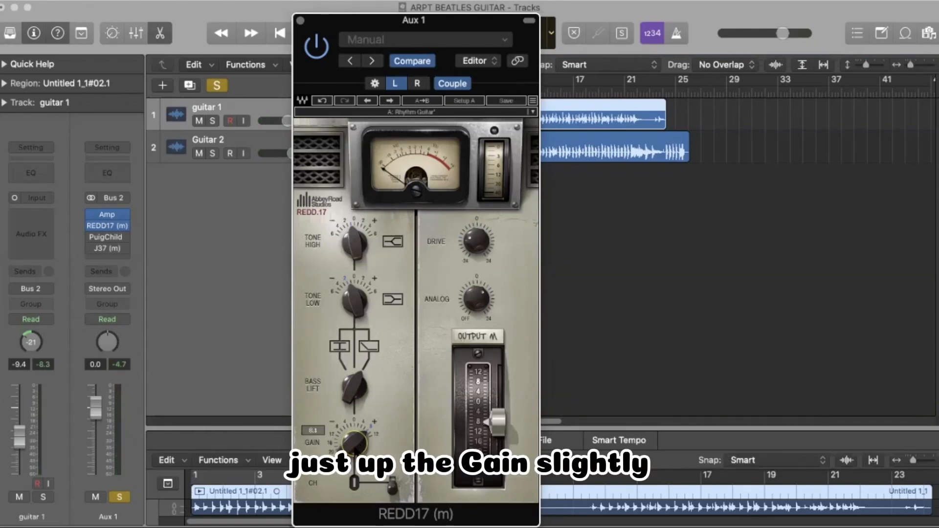
drag(477, 241, 477, 235)
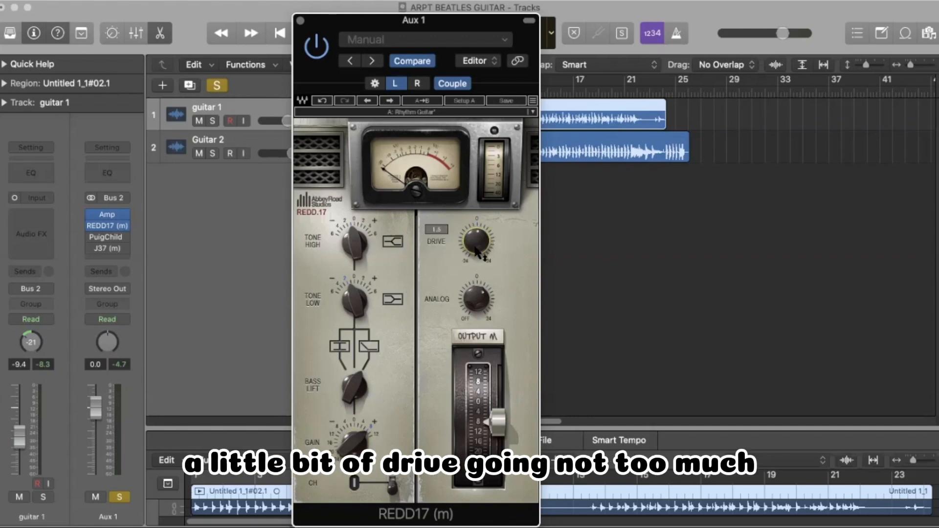
key(space)
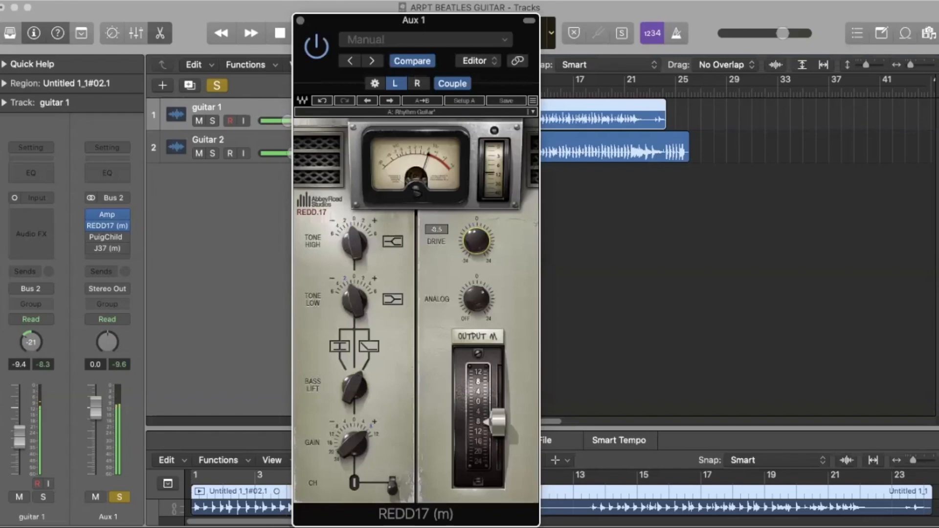
key(space)
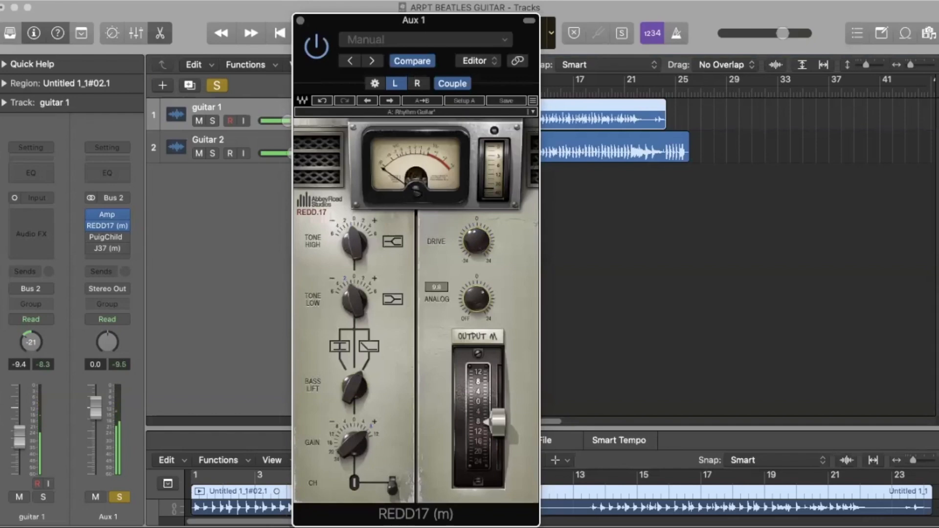
Set the REDD17 Analog amount to about 10.7, audition it, and close the plug-in
drag(477, 298, 476, 298)
key(space)
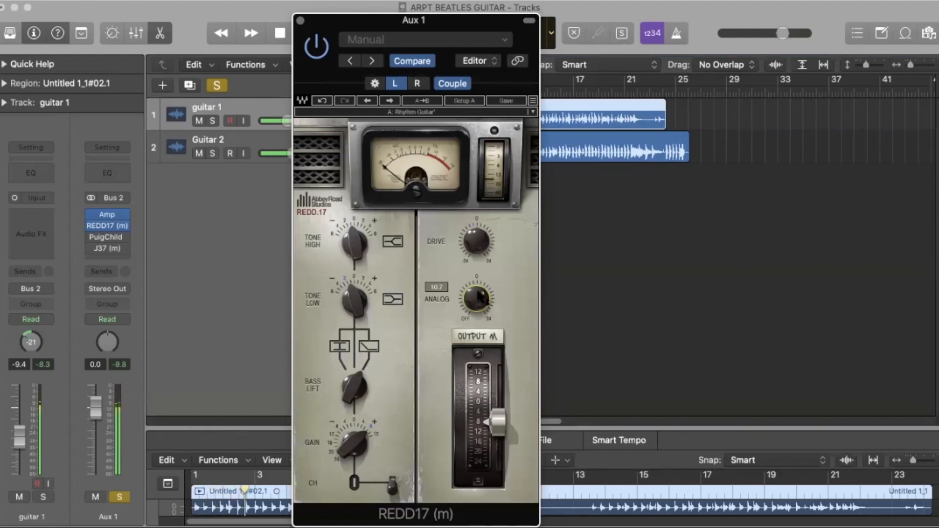
key(space)
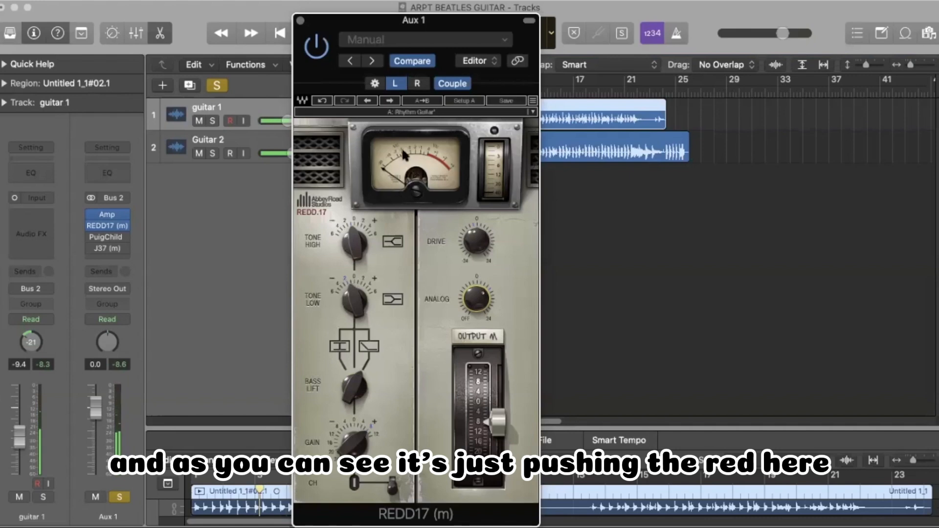
click(300, 20)
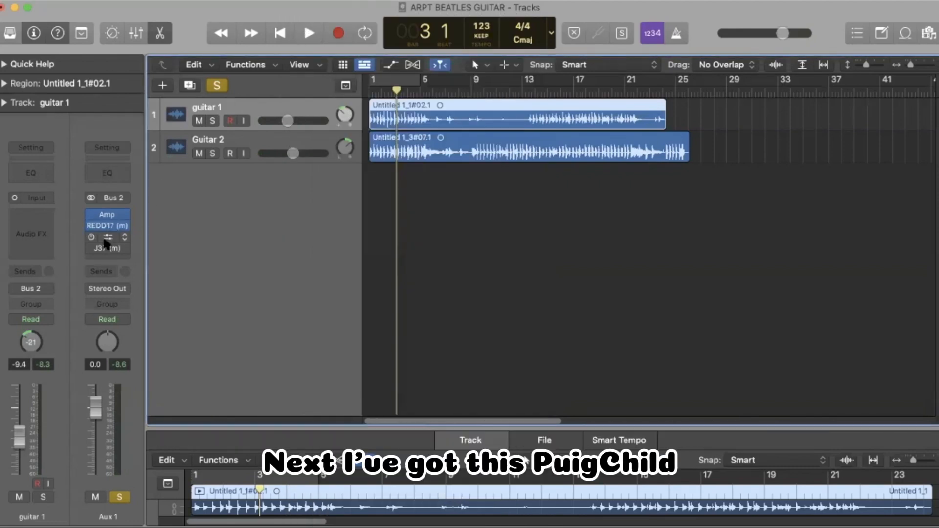
Open the PuigChild 660 compressor on Aux 1, enable it, and play the guitars through it from the start
click(106, 238)
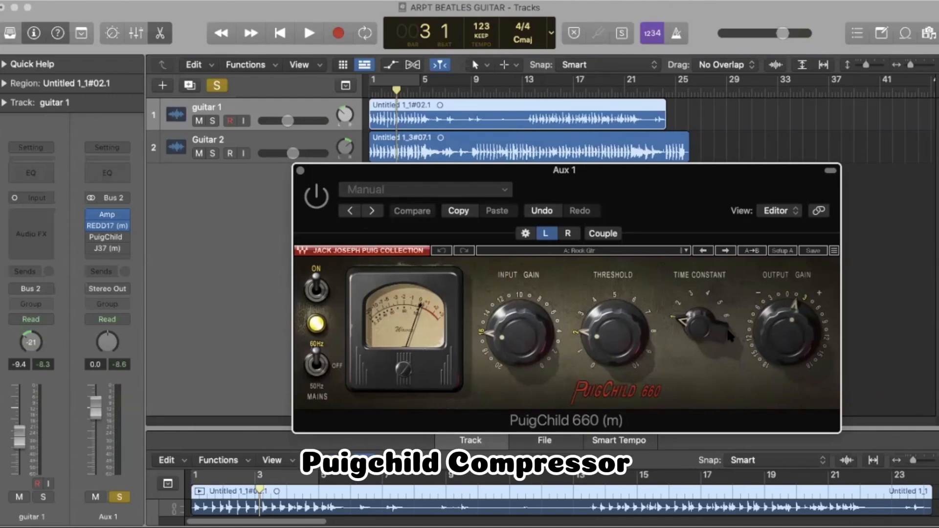
drag(580, 173, 567, 120)
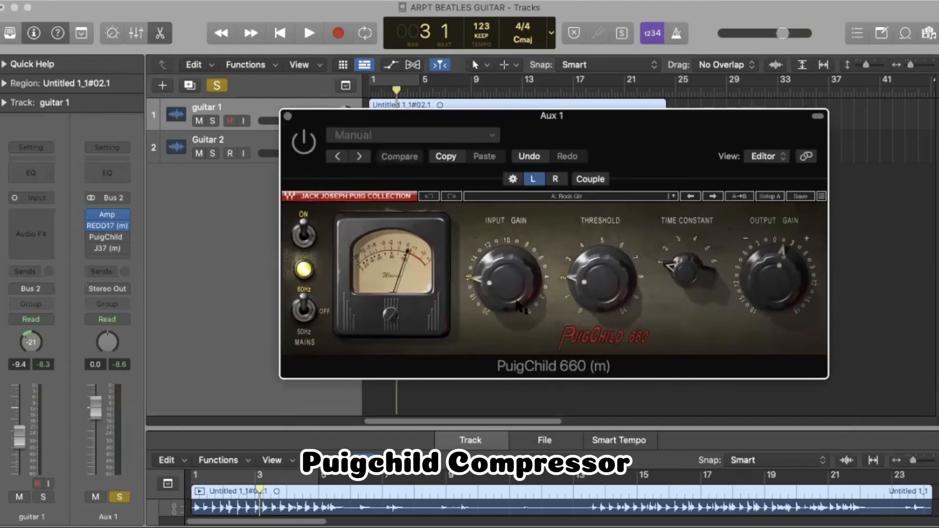
mouse_move(521, 302)
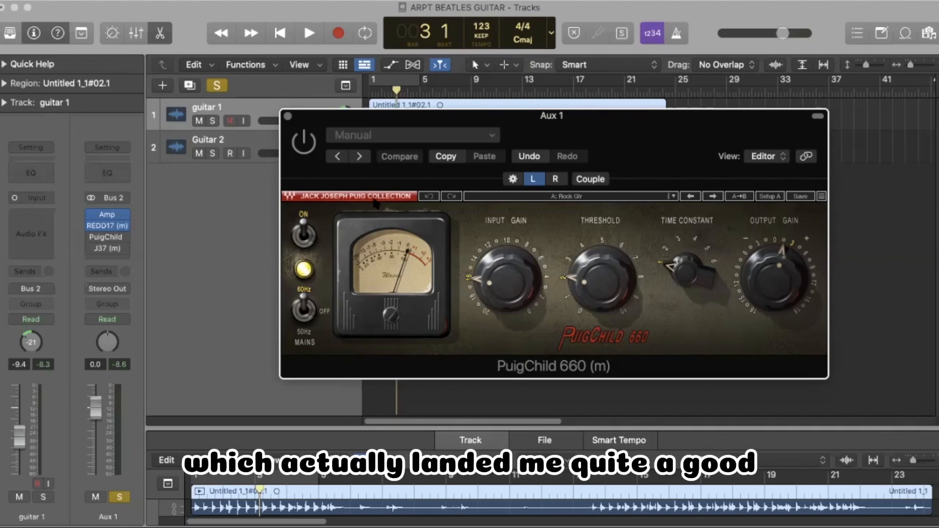
click(302, 146)
key(Return)
key(space)
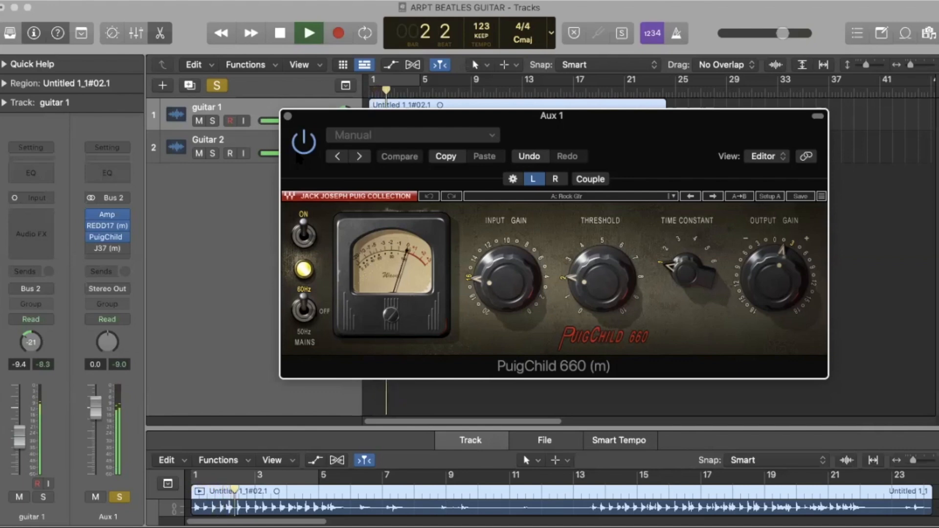
Audition the guitars through the PuigChild 660 compressor, stop playback and close the plug-in
key(space)
key(space)
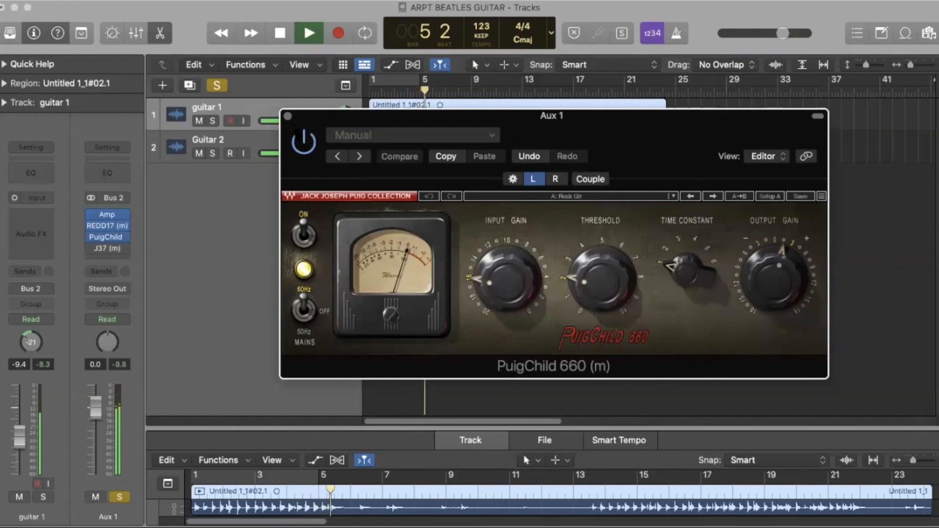
key(space)
click(289, 117)
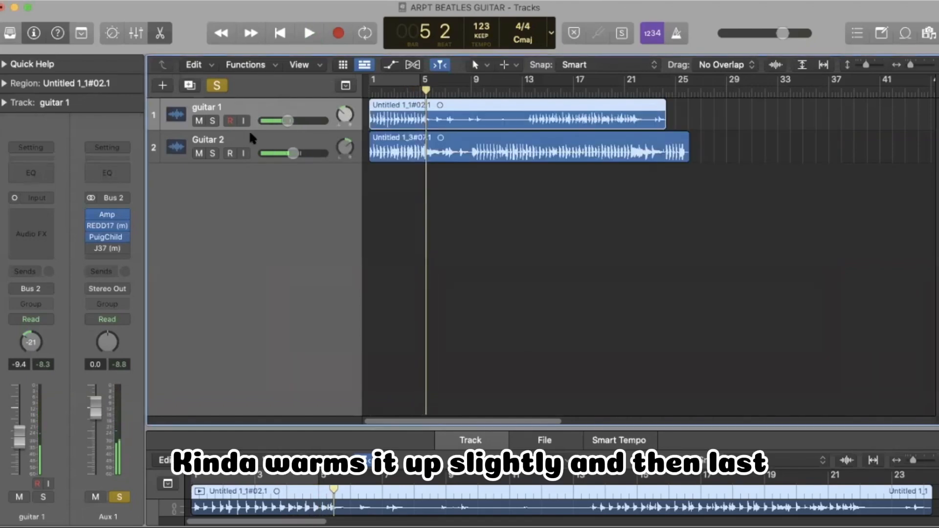
Open the J37 tape plug-in on Aux 1, enable it, audition the guitars through it and close it
click(107, 246)
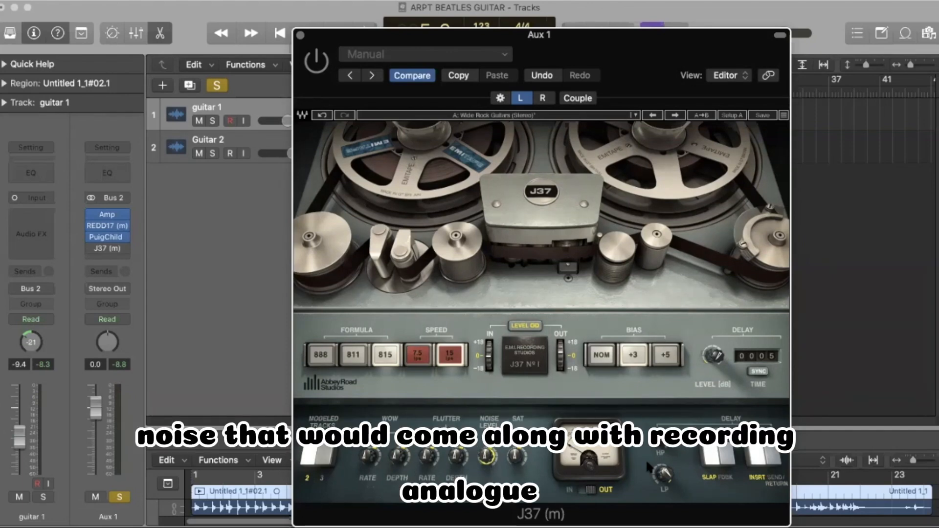
key(space)
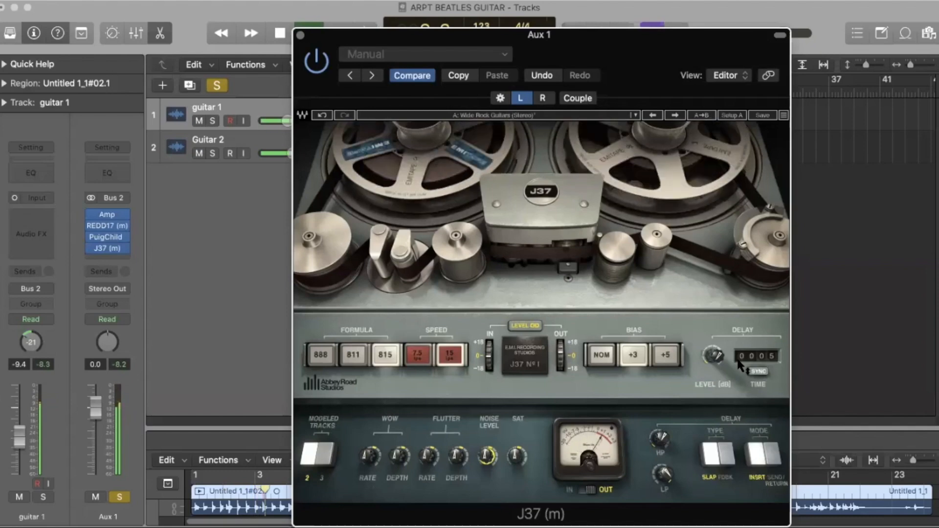
key(space)
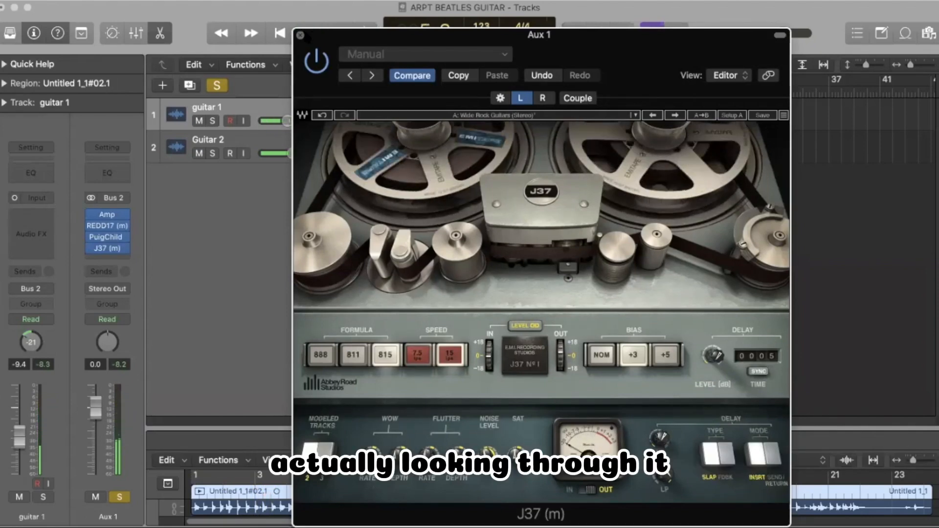
click(301, 35)
Reopen REDD17 on Aux 1, turn its Drive down slightly while the guitars play, and close the plug-in
click(107, 225)
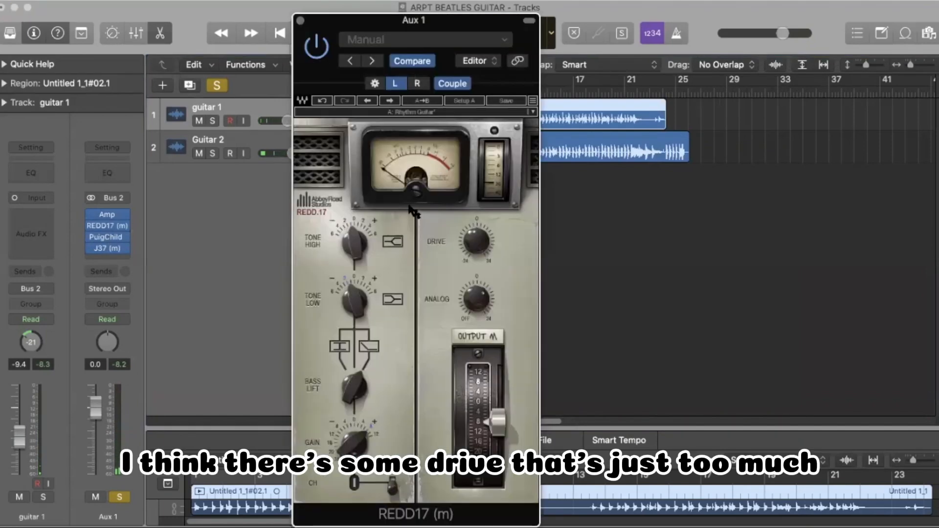
key(space)
click(484, 247)
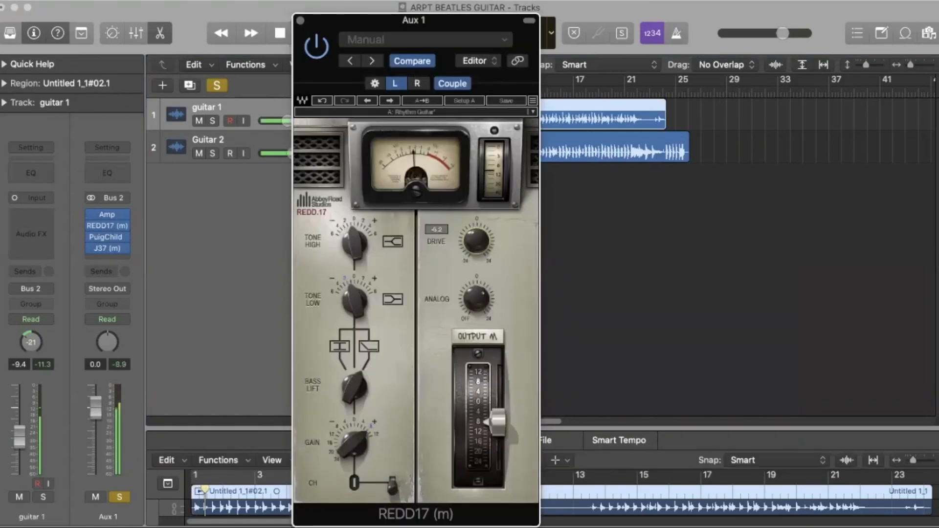
drag(484, 247, 473, 242)
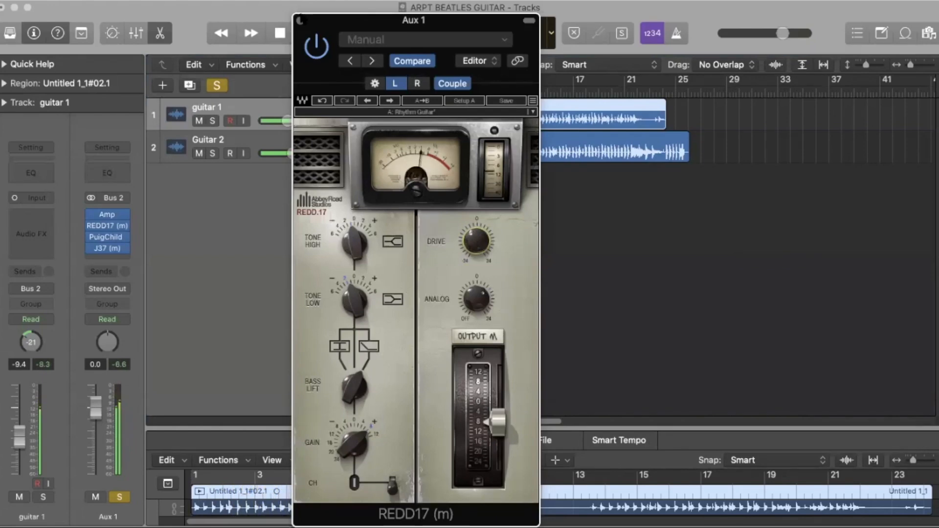
click(301, 20)
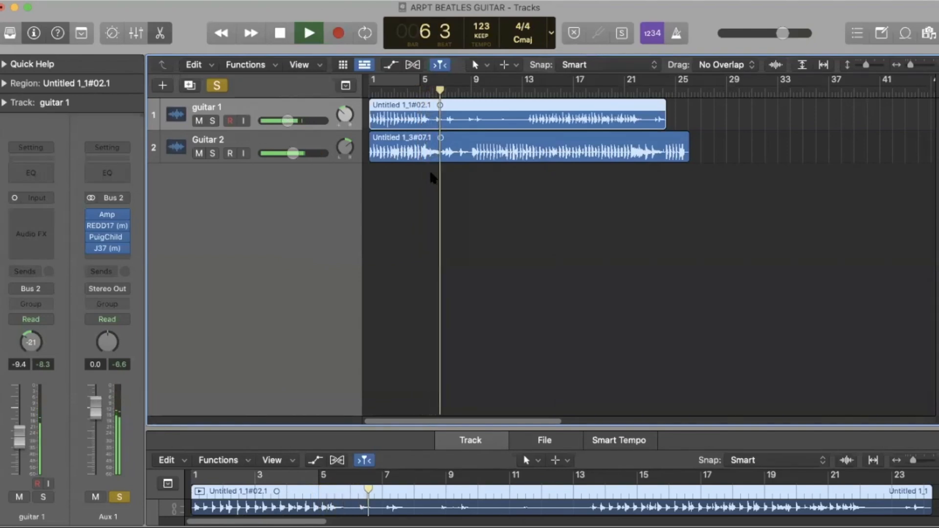
Compare the dry and processed guitars by bypassing all four Aux 1 plug-ins, playing from the start, and re-enabling them during playback
key(space)
mouse_move(104, 238)
click(90, 214)
click(89, 226)
click(89, 237)
key(Return)
key(space)
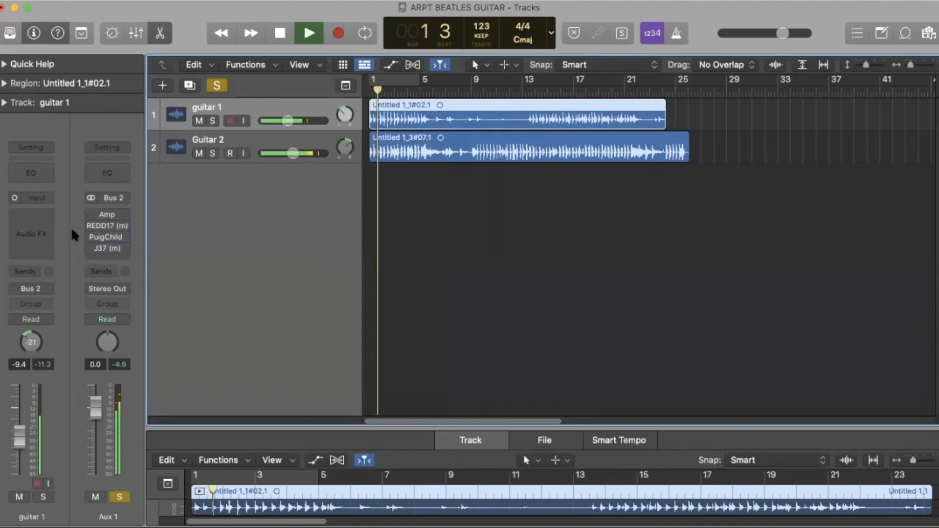
click(91, 214)
click(91, 226)
click(90, 237)
click(91, 248)
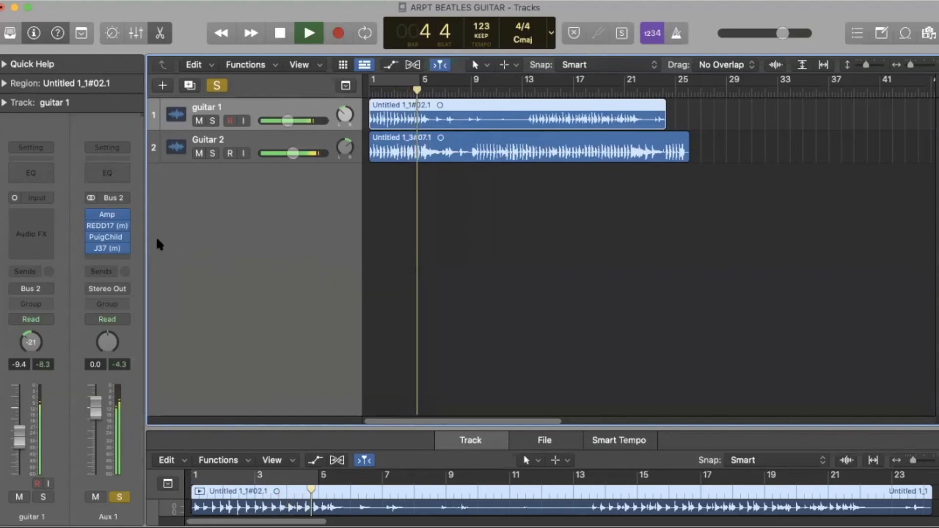
Lower the REDD17 Analog amount and Tone High while the guitars play, and close the plug-in
click(106, 214)
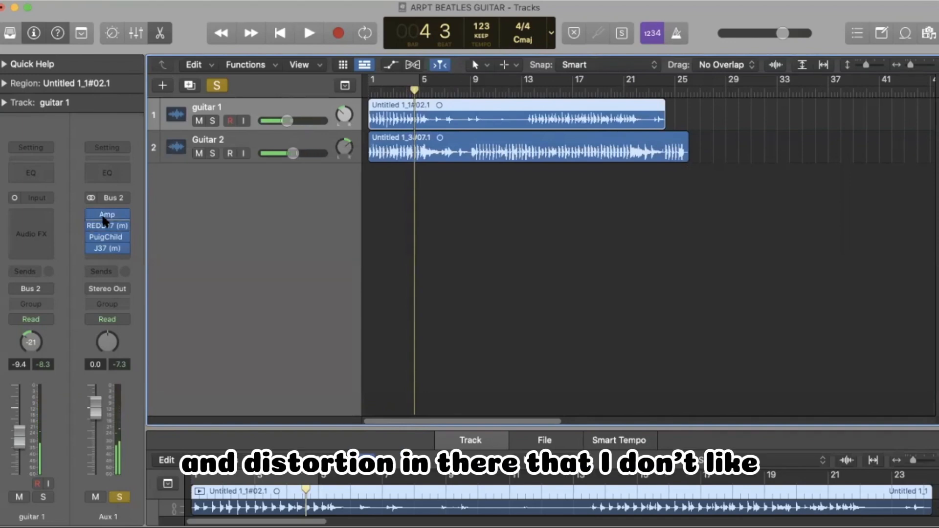
click(107, 226)
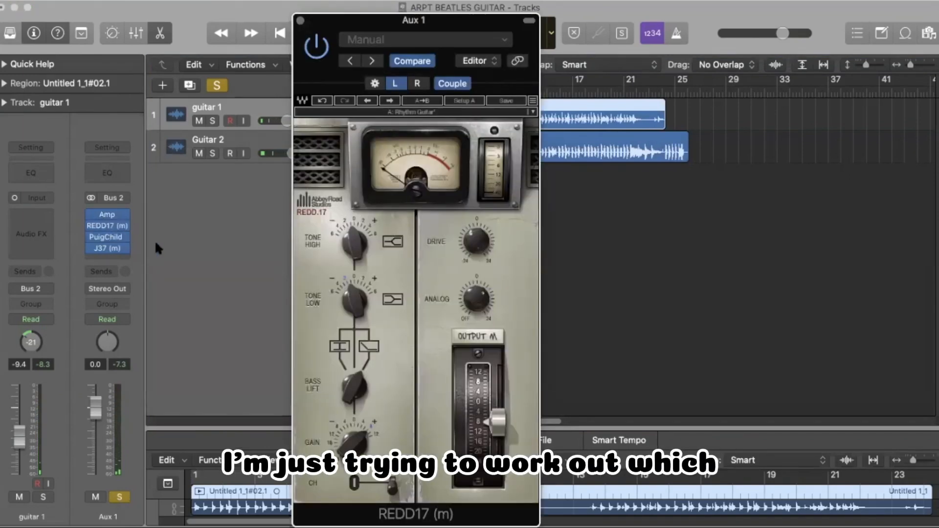
mouse_move(477, 298)
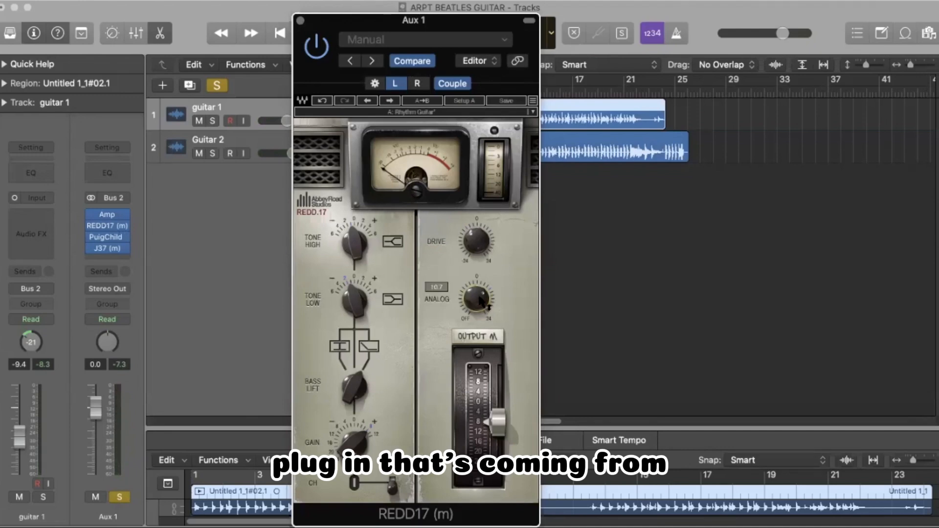
key(space)
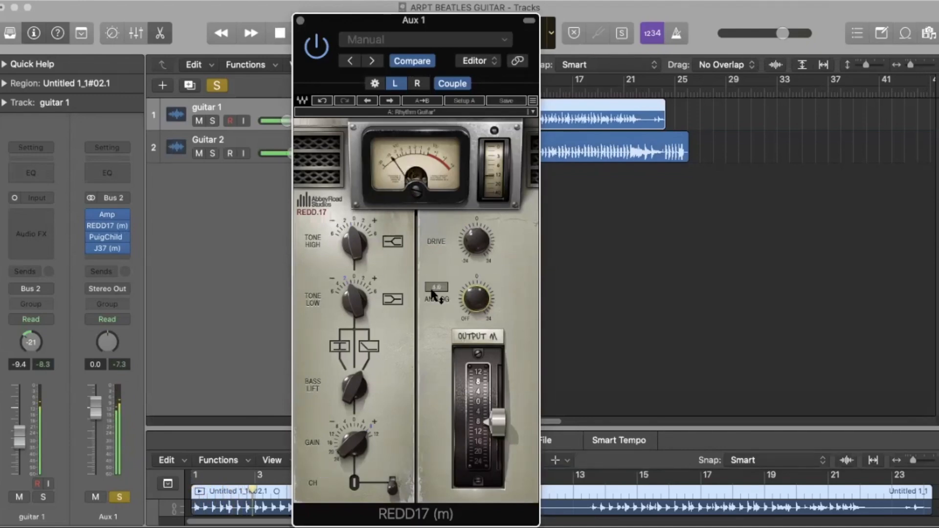
drag(361, 242, 361, 272)
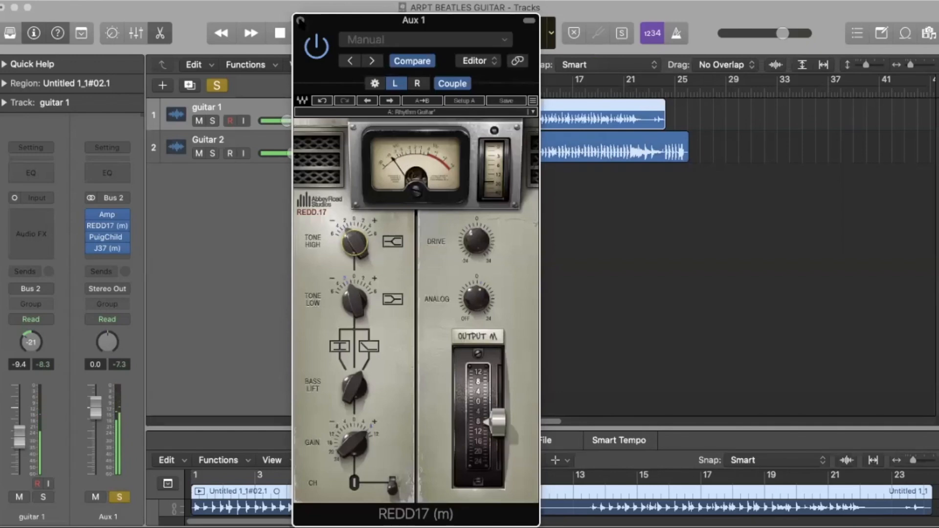
click(300, 21)
click(301, 24)
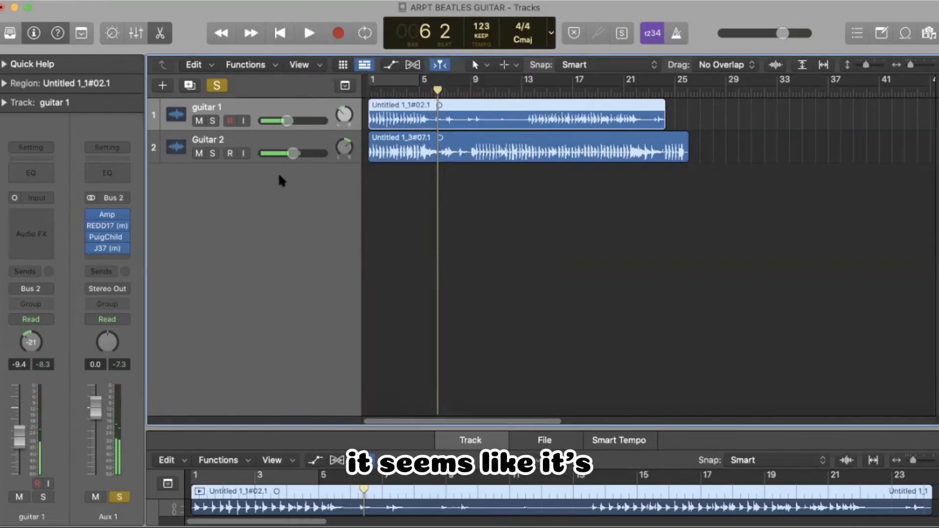
Reopen REDD17, reduce Tone High a little further, audition the guitars and close the plug-in
click(111, 228)
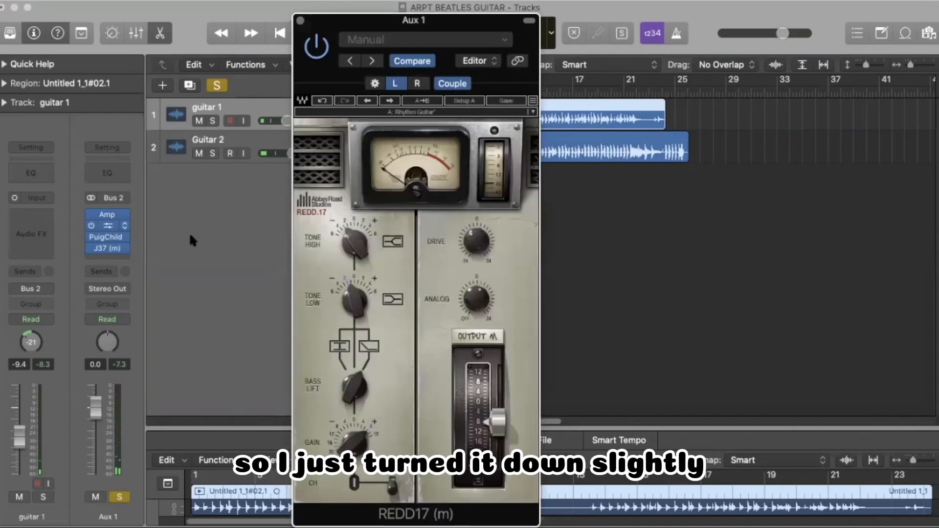
drag(362, 247, 362, 252)
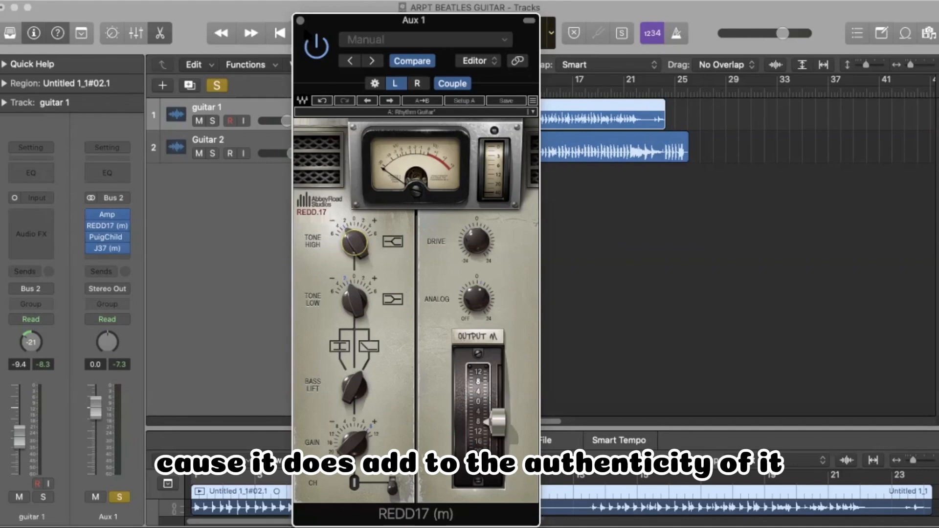
key(space)
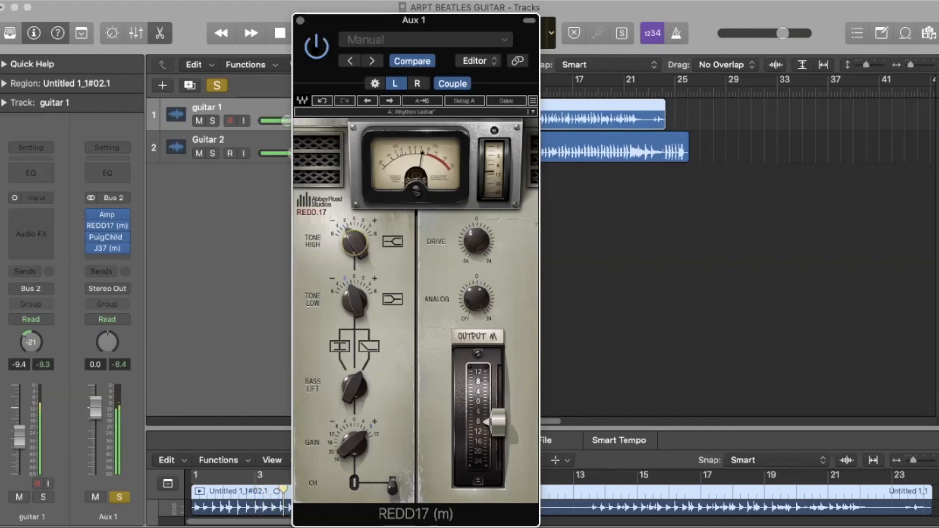
key(space)
click(301, 21)
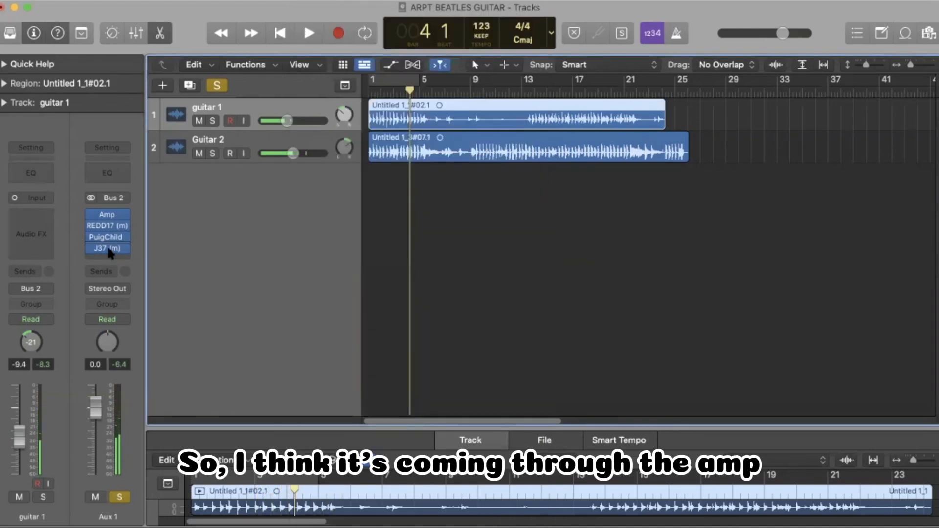